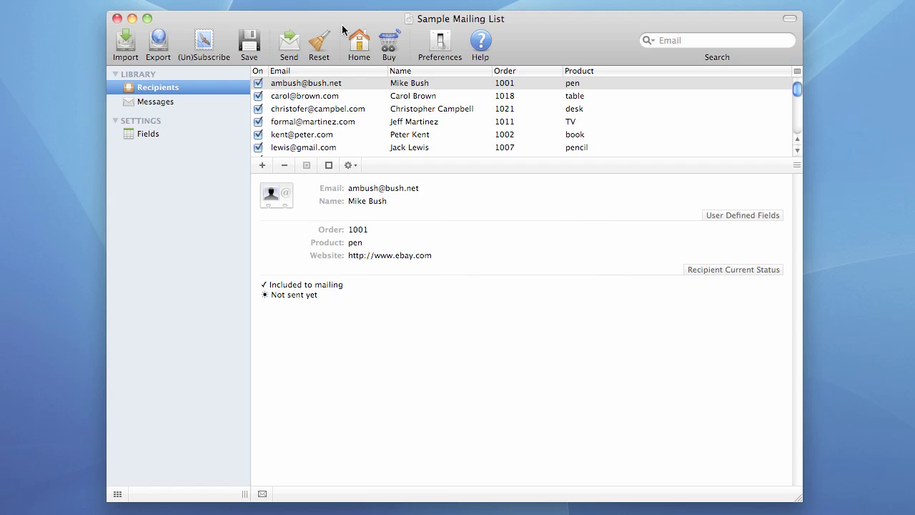
Step: Open the Outgoing Settings window, which shows an empty outgoing account list
left_click(440, 47)
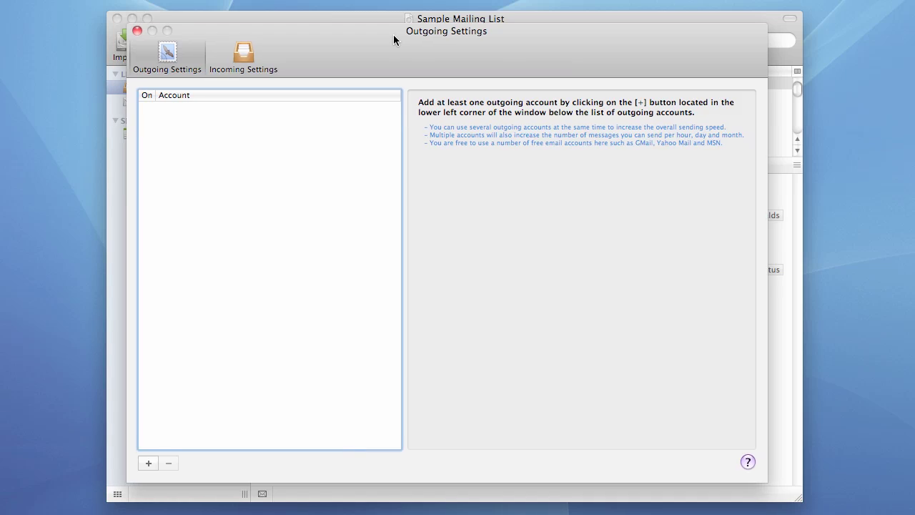
left_click_drag(394, 35, 397, 34)
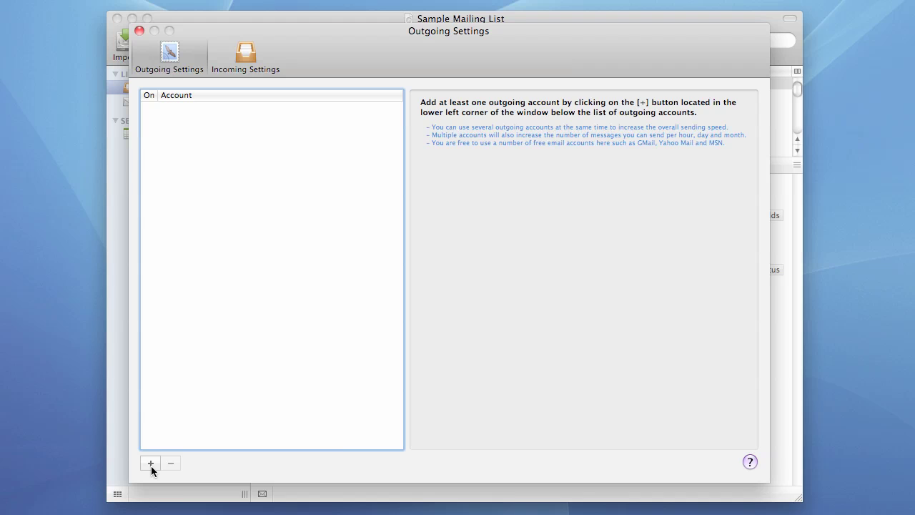
Step: Add a new outgoing account and enter the sender's full name and email address
left_click(151, 463)
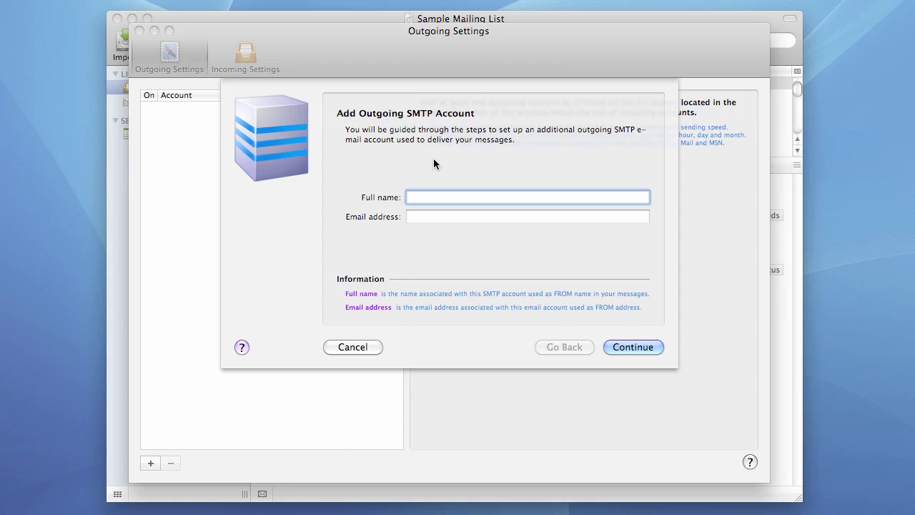
left_click(423, 217)
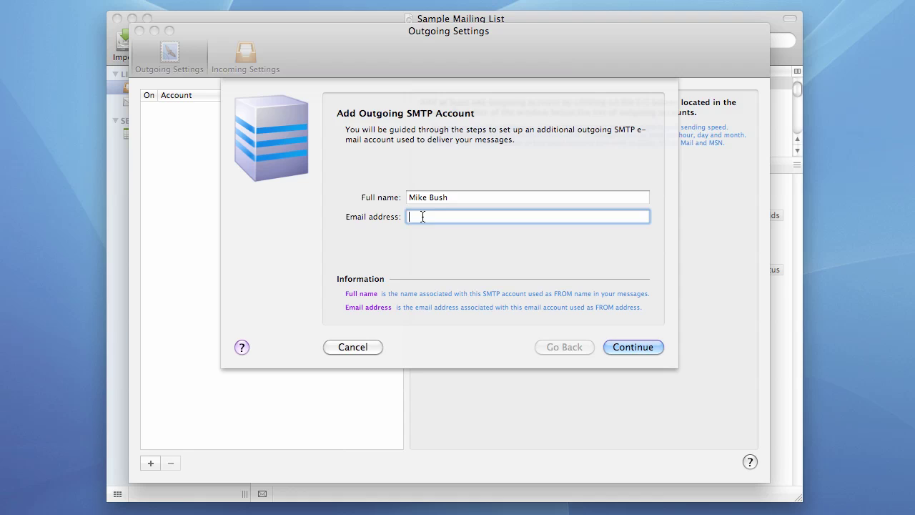
Step: On the server step, set Host to fkeysolutions.com after trying 192.168.33.21 and smtp.gmail.com
left_click(640, 347)
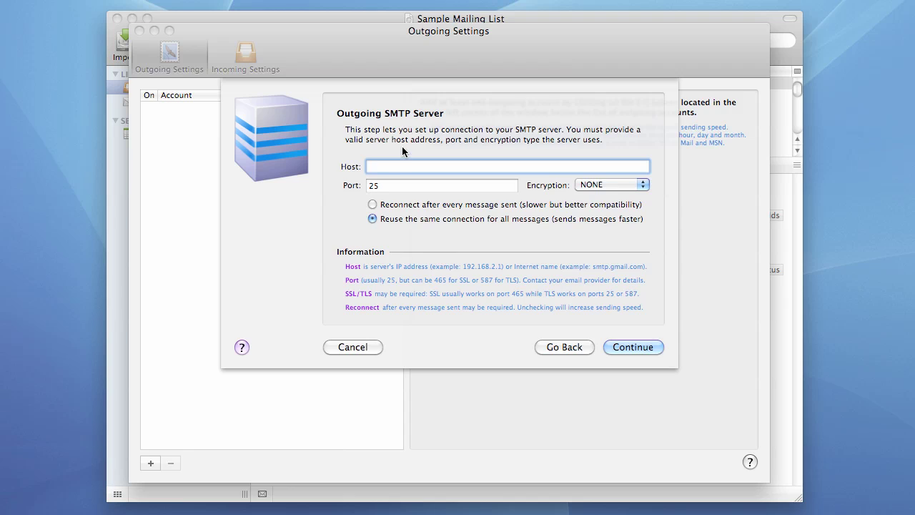
type("192.168.33.21")
left_click_drag(437, 166, 322, 162)
type("smtp.gmail.com")
left_click_drag(368, 169, 426, 164)
type("mail")
key("BackSpace")
key("BackSpace")
key("BackSpace")
key("BackSpace")
key("Delete")
left_click_drag(493, 168, 277, 161)
type("fkeysolutions.com")
Step: Set Port to 465 after briefly trying 587 with TLS, keeping Encryption NONE
left_click(401, 187)
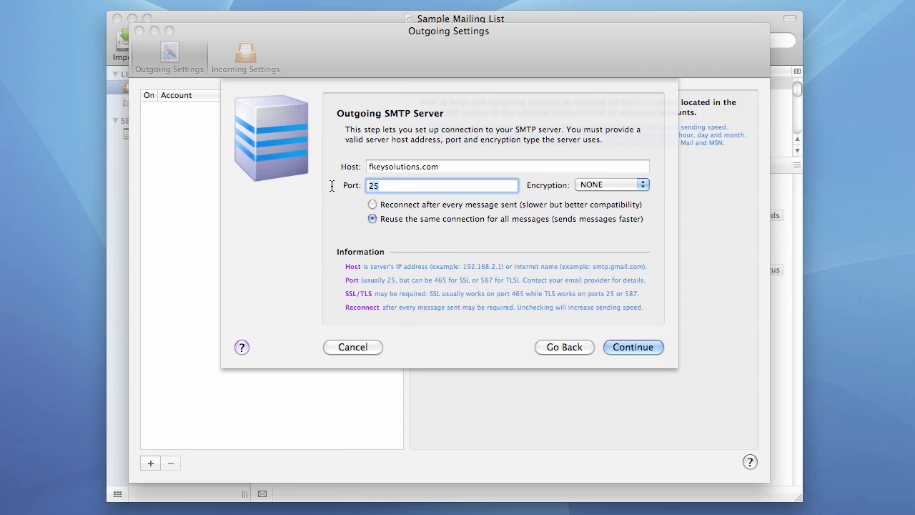
type("587")
left_click(604, 183)
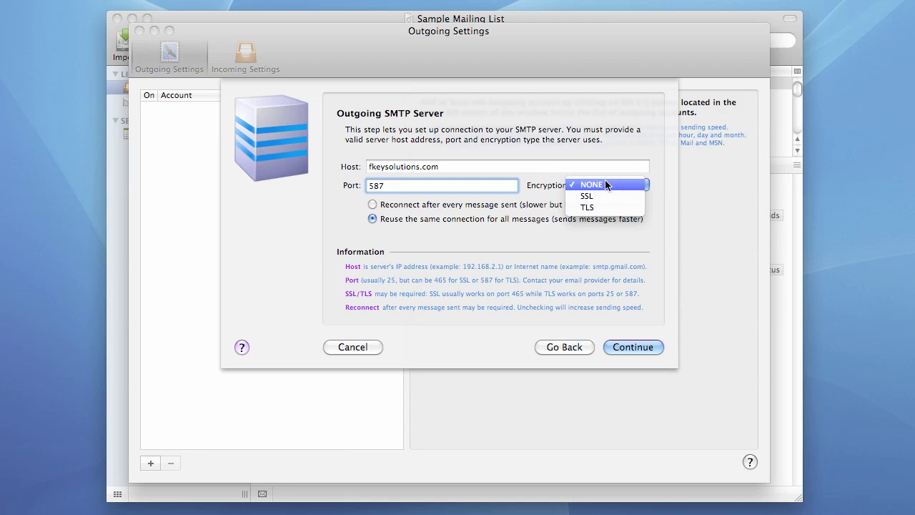
left_click(592, 208)
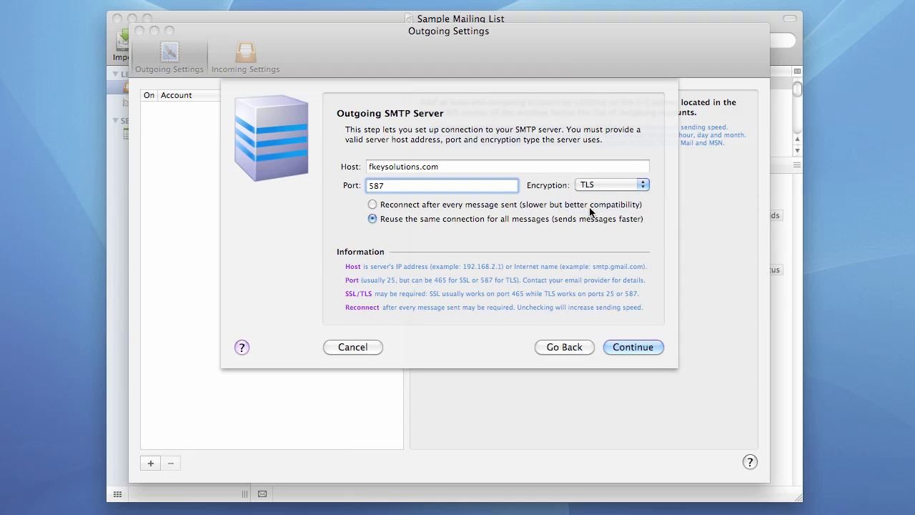
left_click(595, 184)
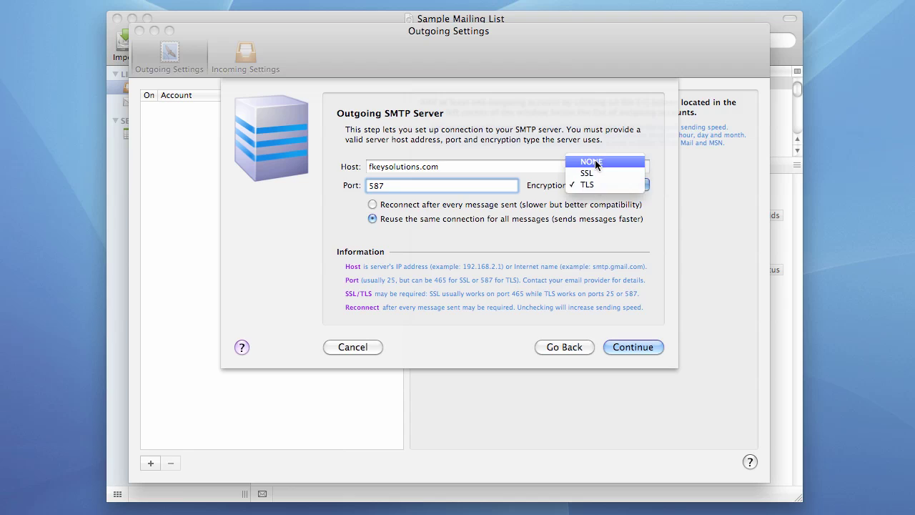
left_click(592, 158)
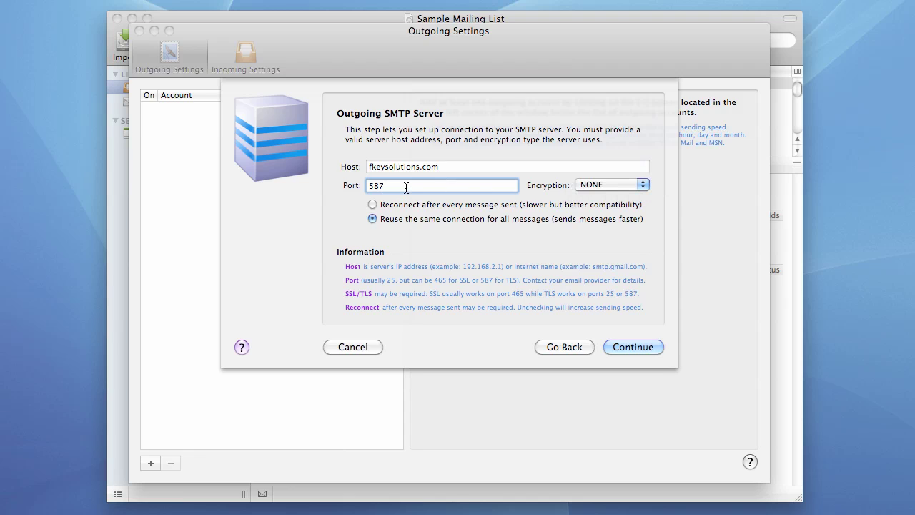
key("BackSpace")
key("BackSpace")
key("BackSpace")
type("465")
left_click(599, 184)
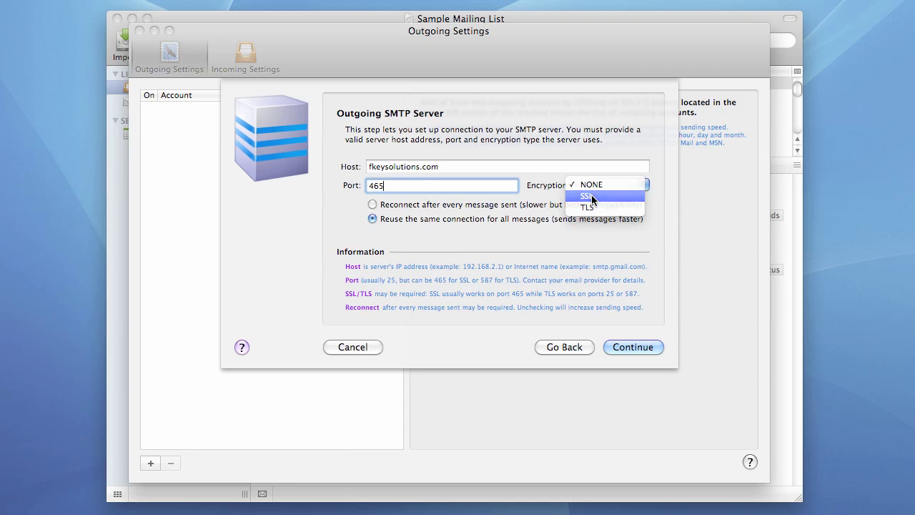
Step: Choose SSL encryption and keep reusing the same connection for all messages
left_click(591, 195)
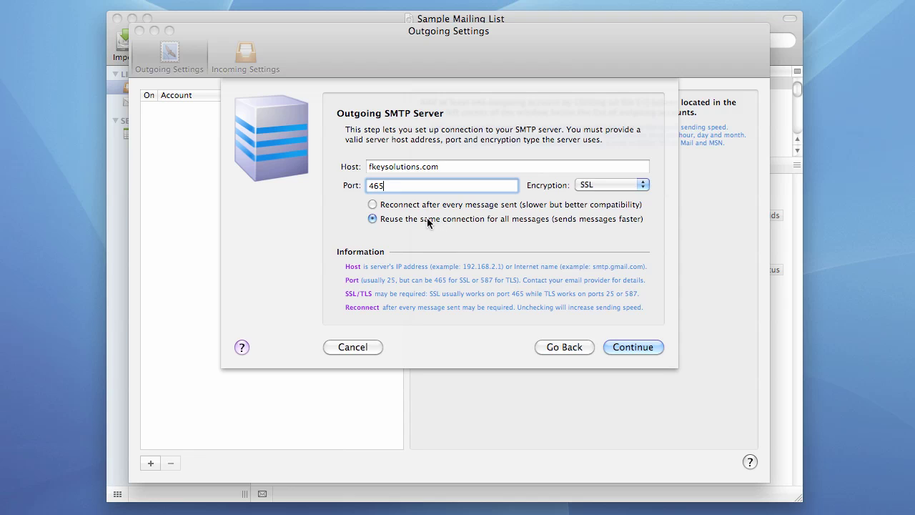
left_click(392, 209)
left_click(372, 220)
Step: Continue to Authentication and enter the SMTP user ID and password
left_click(628, 346)
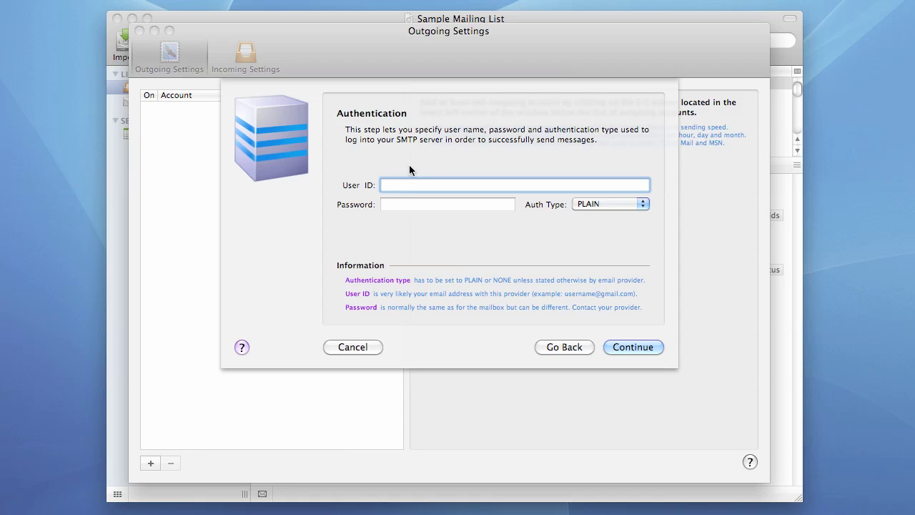
left_click(442, 206)
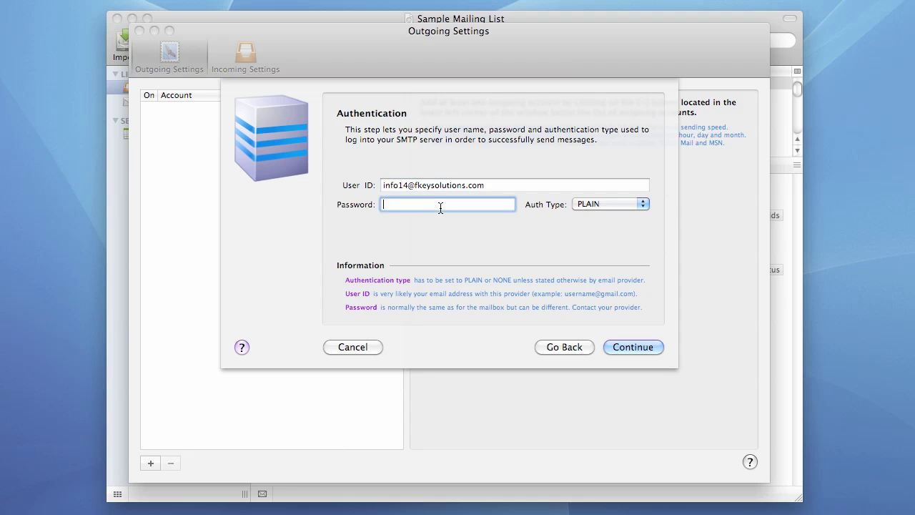
type("•••••••••")
left_click(600, 205)
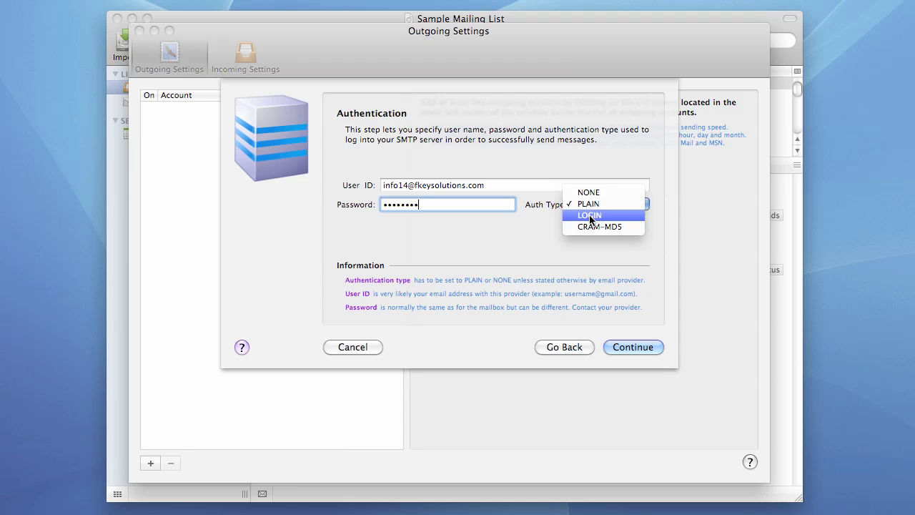
left_click(590, 218)
left_click(598, 207)
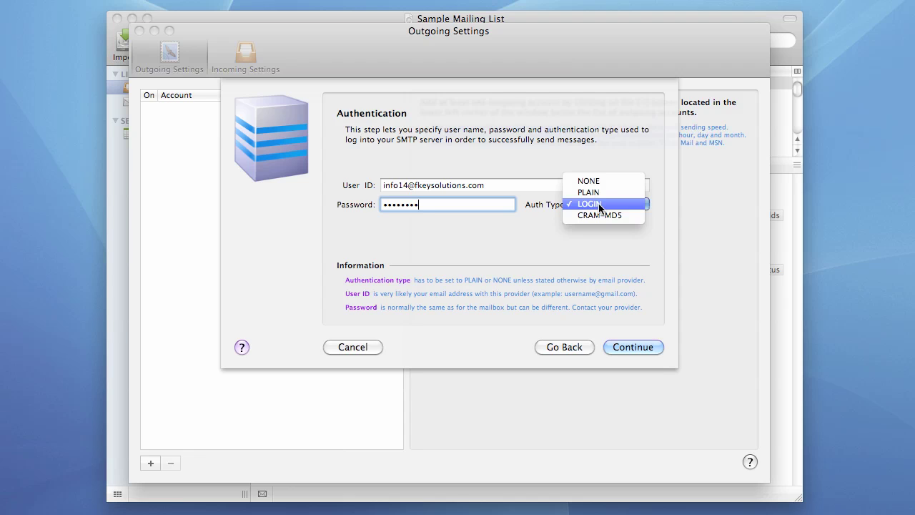
left_click(594, 193)
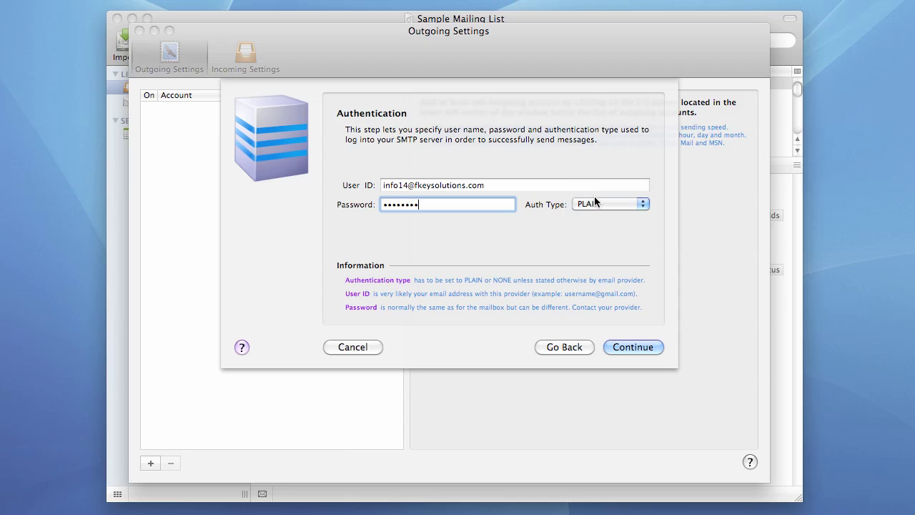
left_click(594, 203)
left_click(594, 216)
left_click(597, 203)
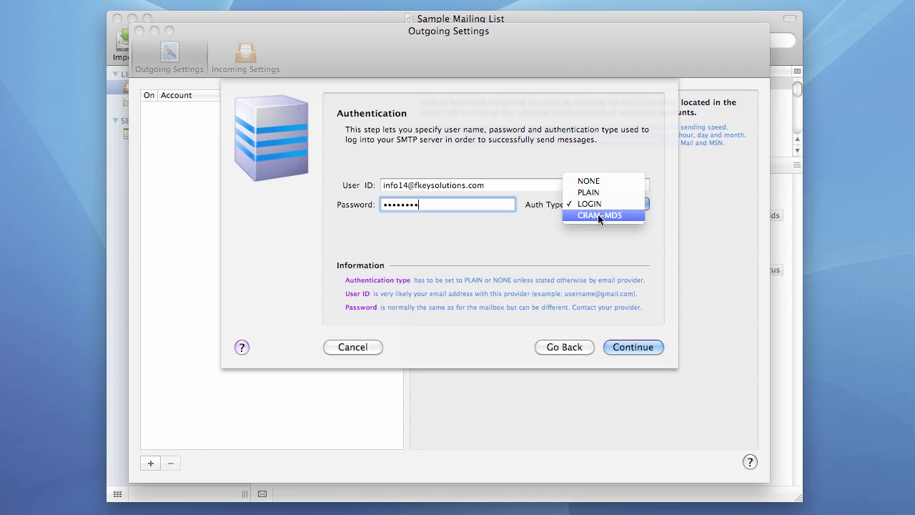
left_click(595, 215)
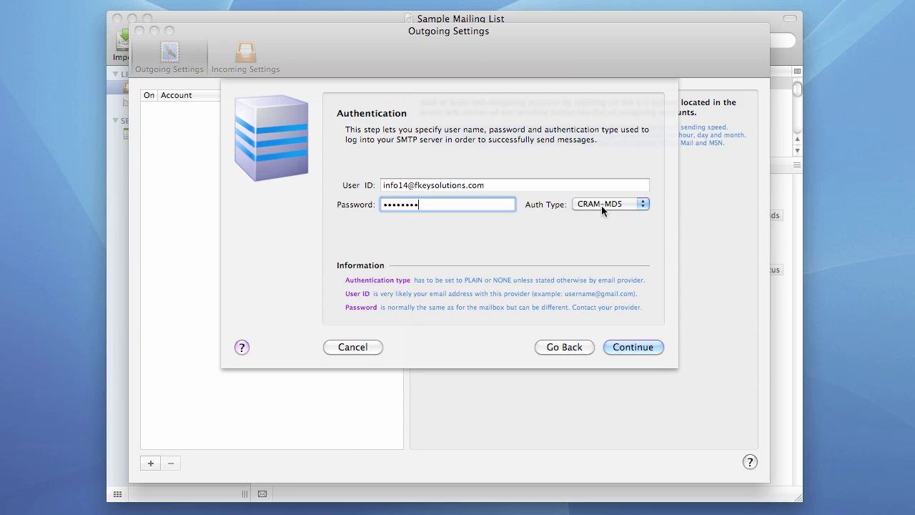
left_click(603, 204)
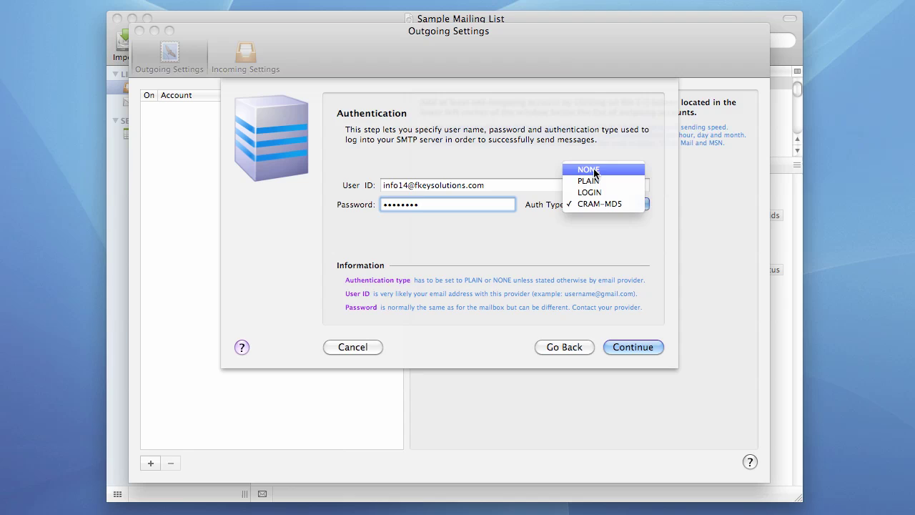
left_click(594, 171)
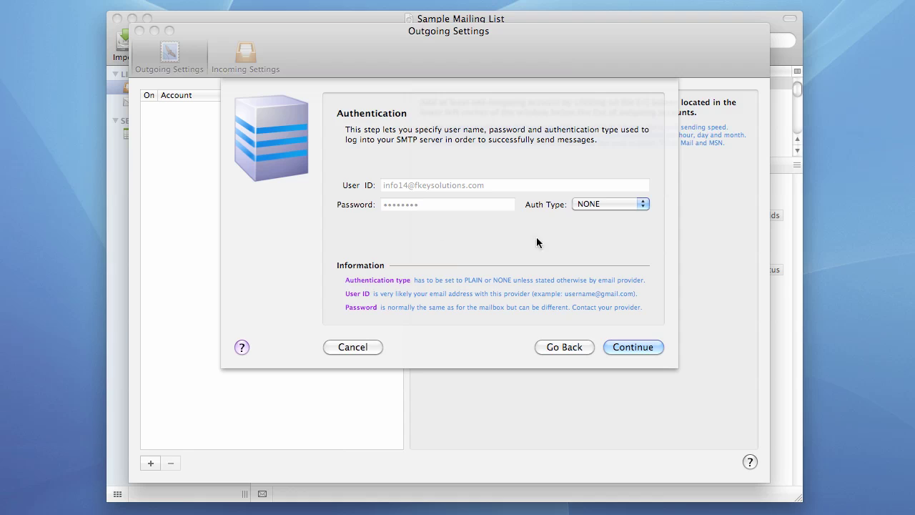
left_click(601, 202)
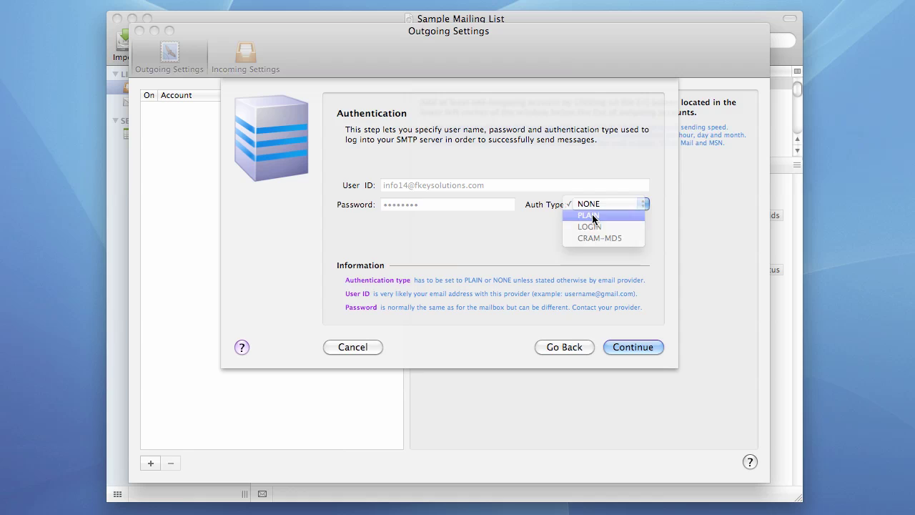
left_click(591, 214)
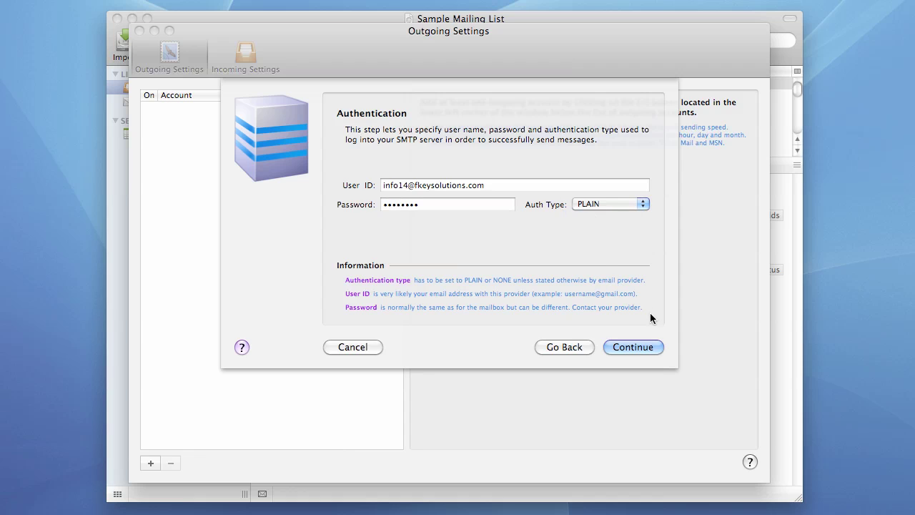
Step: Continue past authentication and enable throttling to pause 1 hour after every 100 messages
left_click(635, 348)
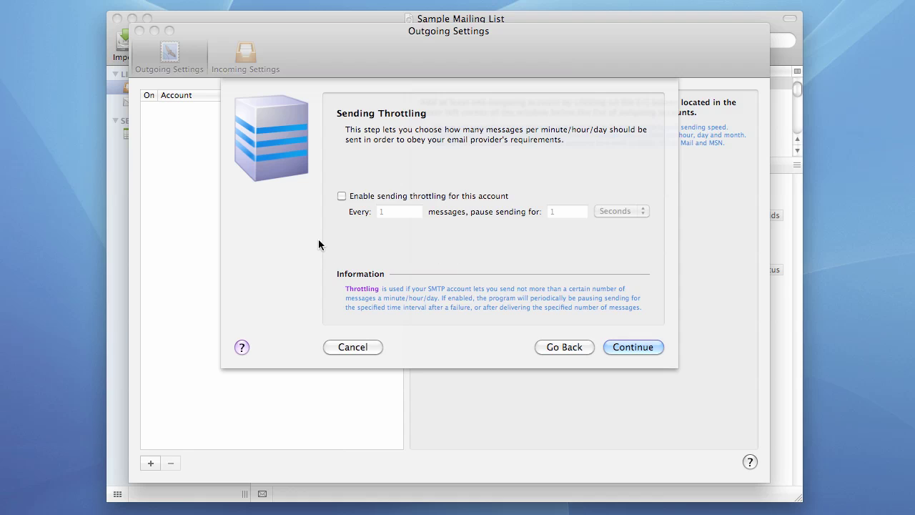
left_click(341, 196)
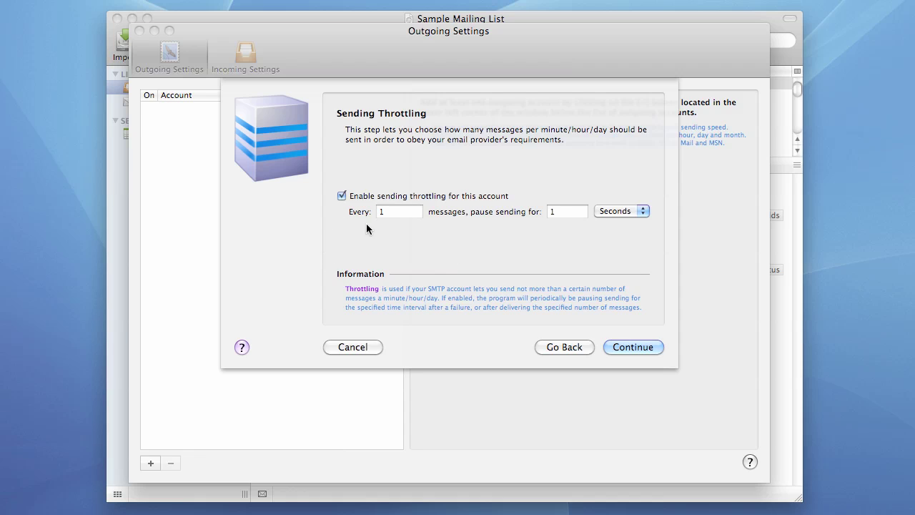
left_click(393, 211)
type("00")
left_click(614, 210)
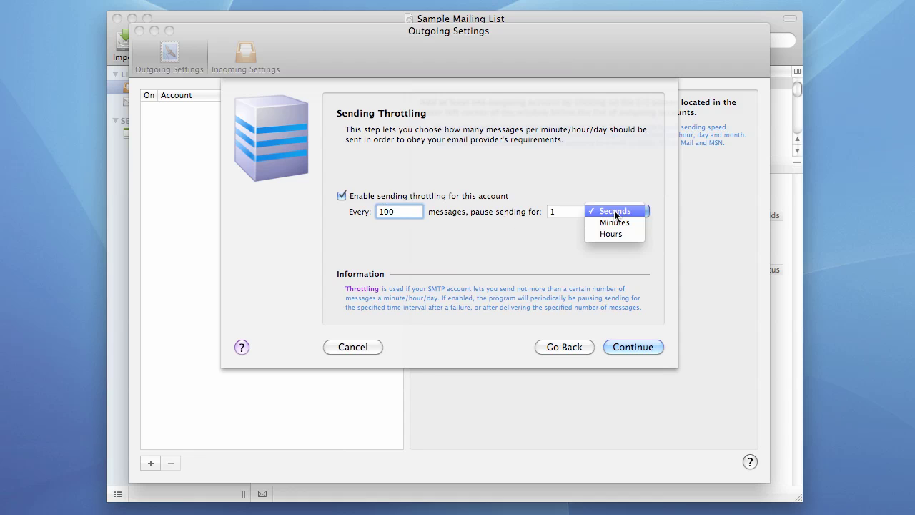
left_click(567, 212)
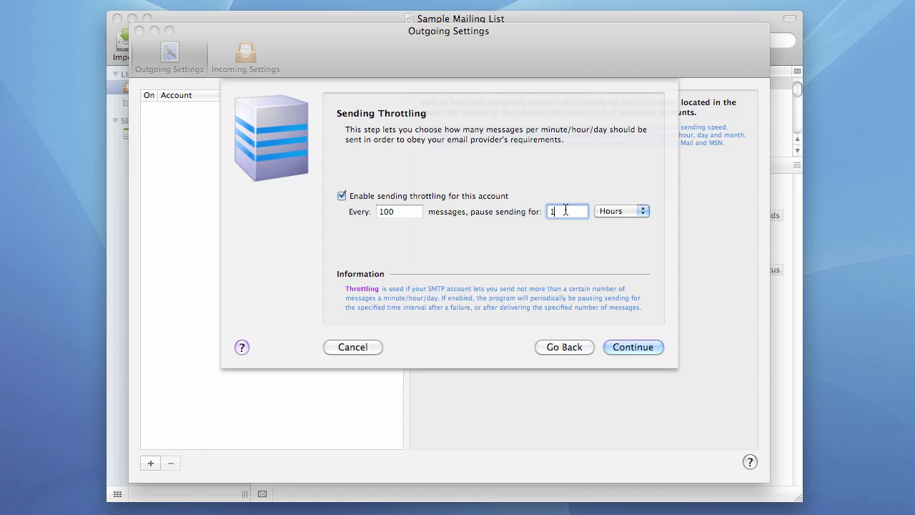
left_click(379, 214)
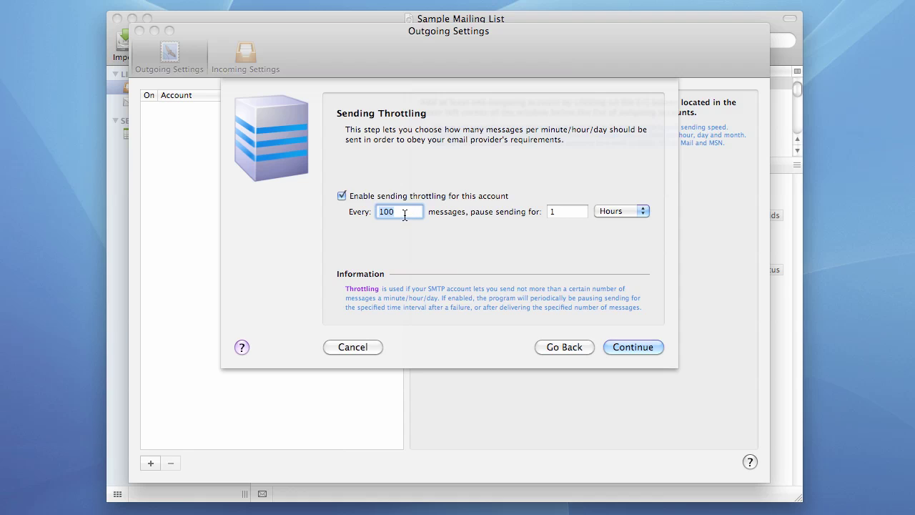
left_click(564, 213)
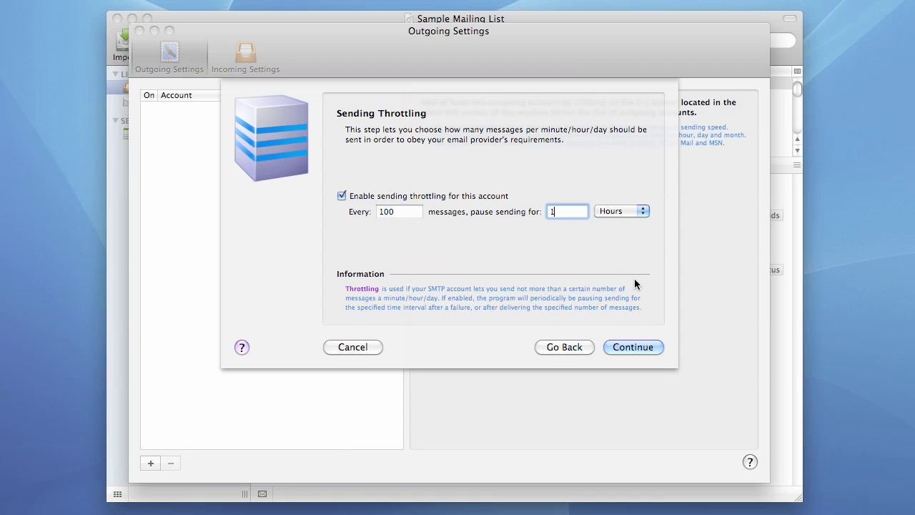
Step: Glance at Failure Management, go back, and untick 'Enable sending throttling for this account'
left_click(638, 349)
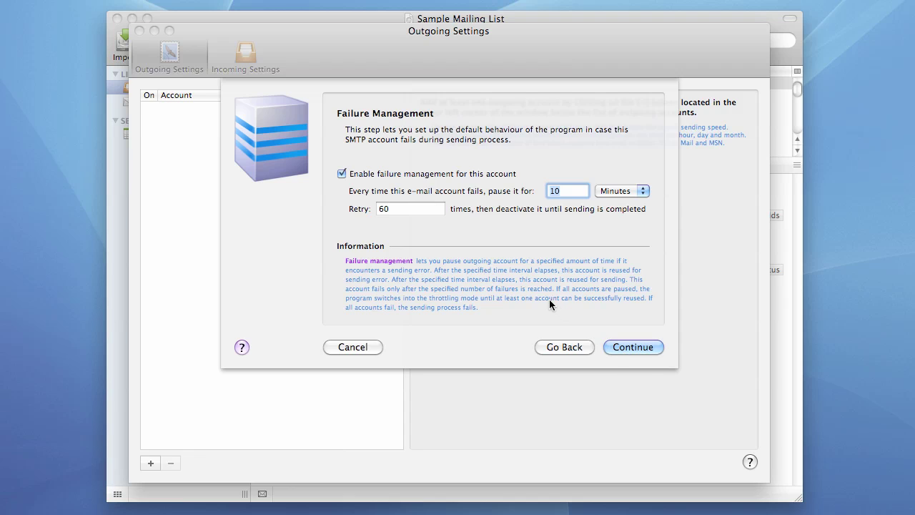
left_click(568, 348)
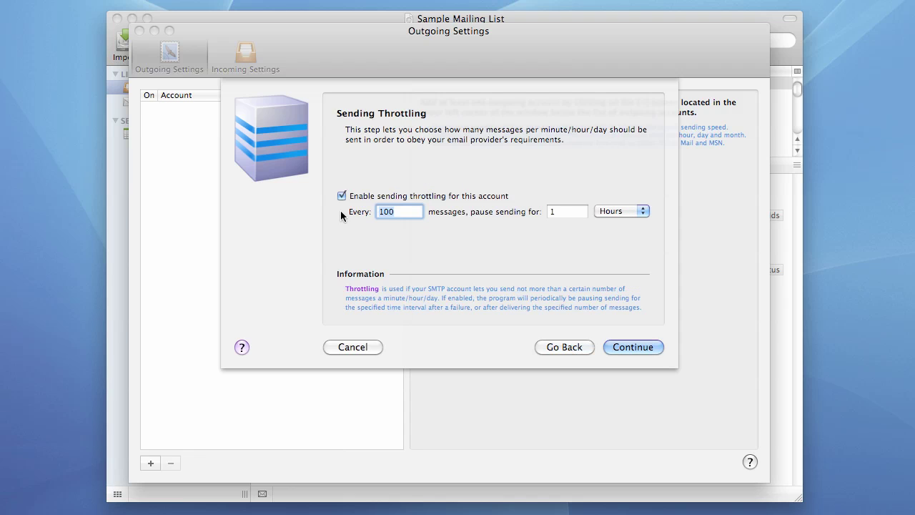
left_click(341, 196)
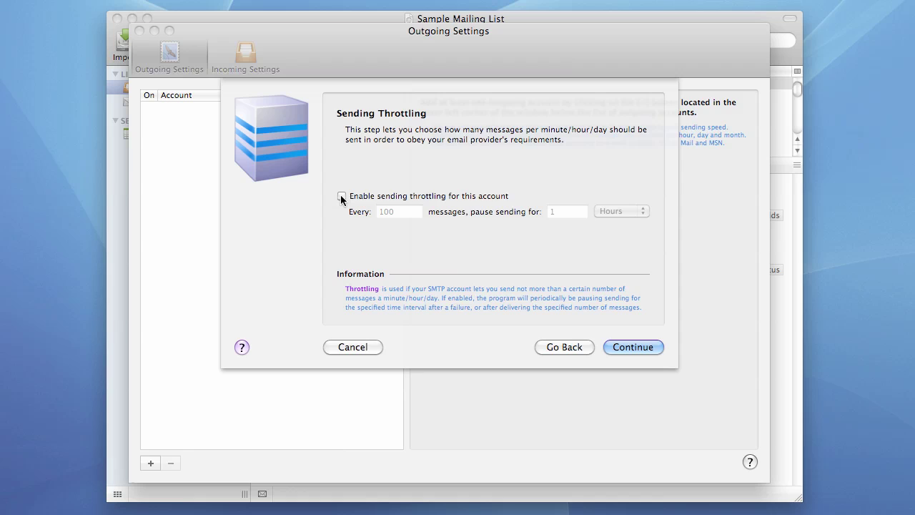
Step: Continue to Failure Management and review the 10-minute pause and 60 retries
left_click(628, 348)
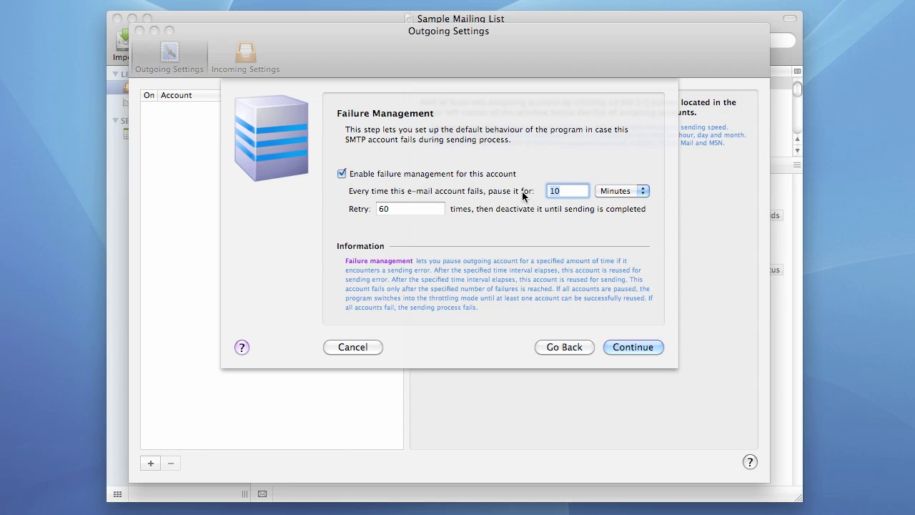
left_click(562, 195)
left_click(398, 209)
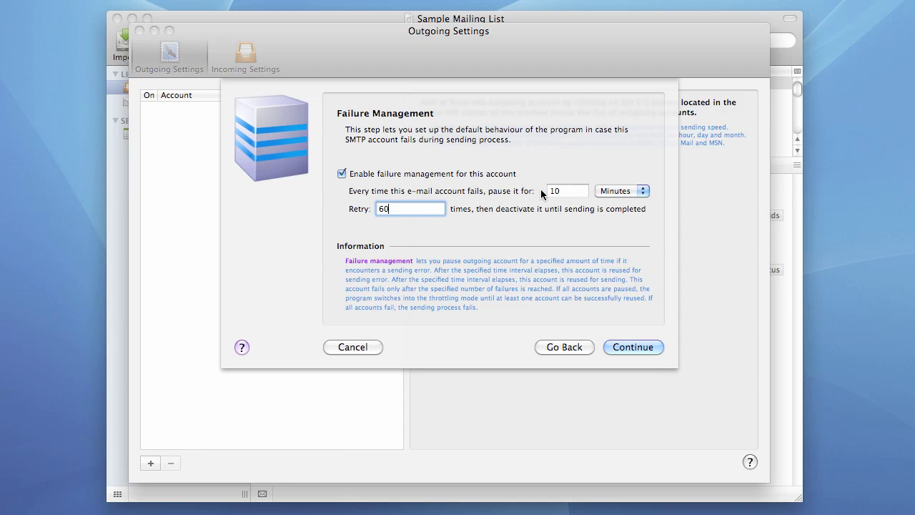
left_click(563, 191)
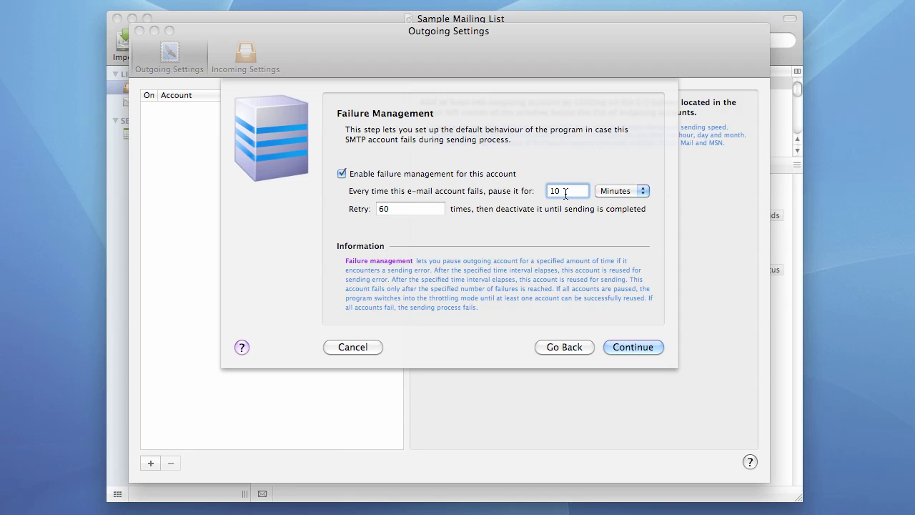
Step: Check the retry value 60 and pause duration, then finish the wizard to create the account
left_click(382, 210)
double_click(378, 210)
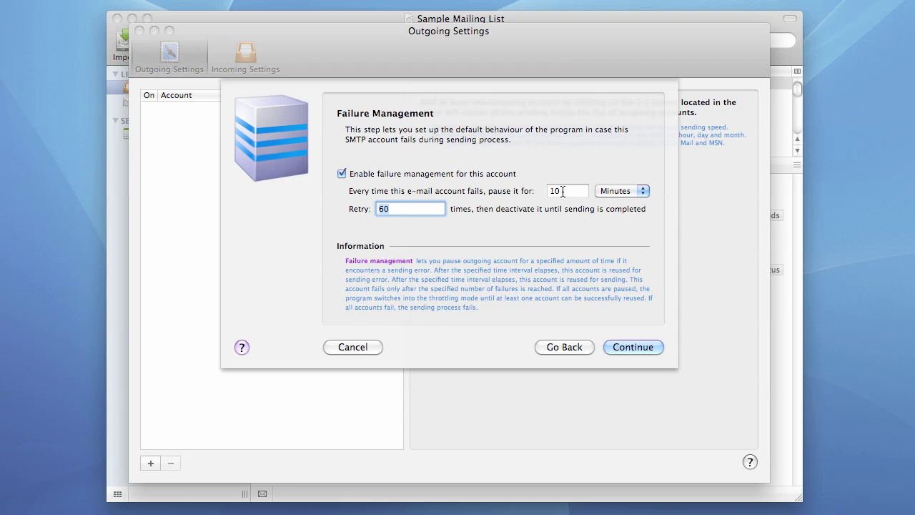
left_click(551, 191)
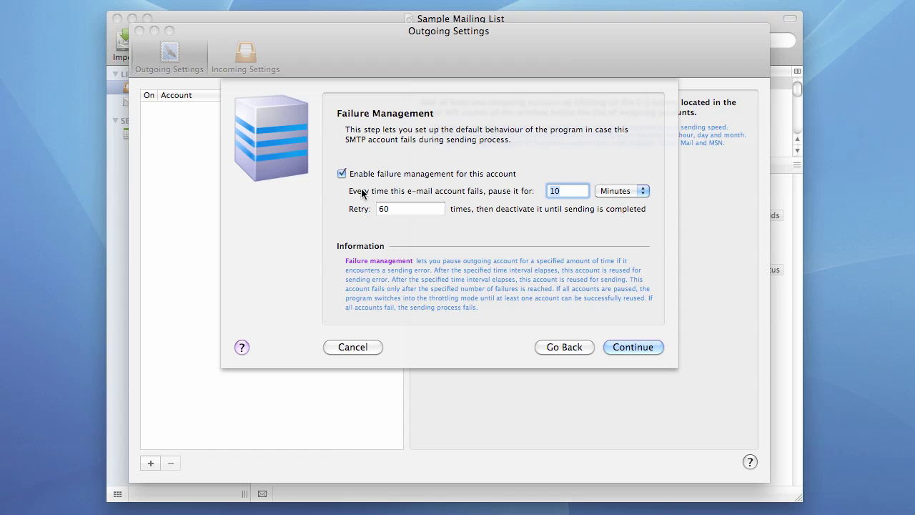
left_click(647, 350)
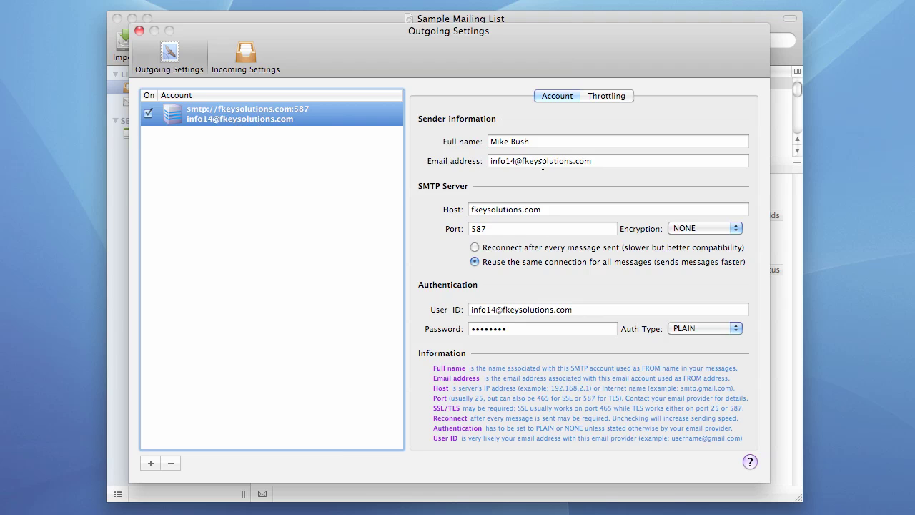
Step: Complete the sender's full name and remove the extra digit from the sender email address
key("Tab")
left_click(548, 143)
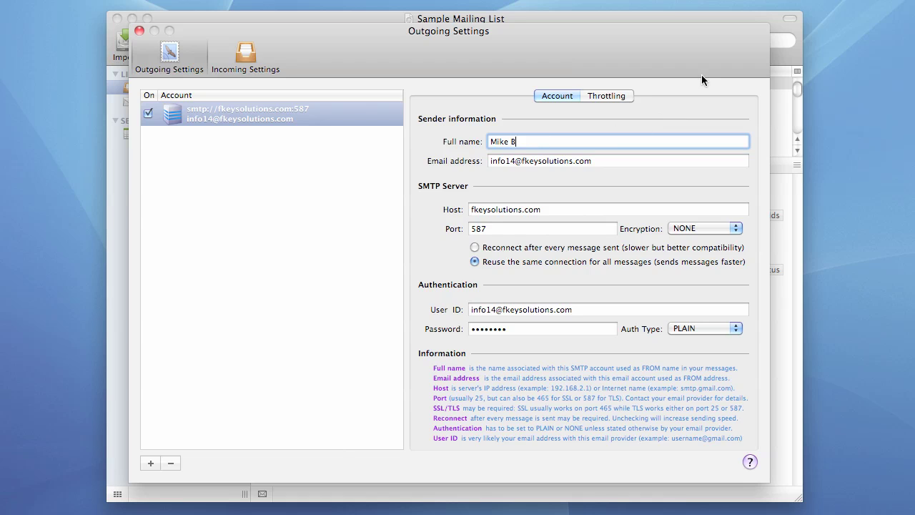
type("Miller")
left_click(513, 161)
key("BackSpace")
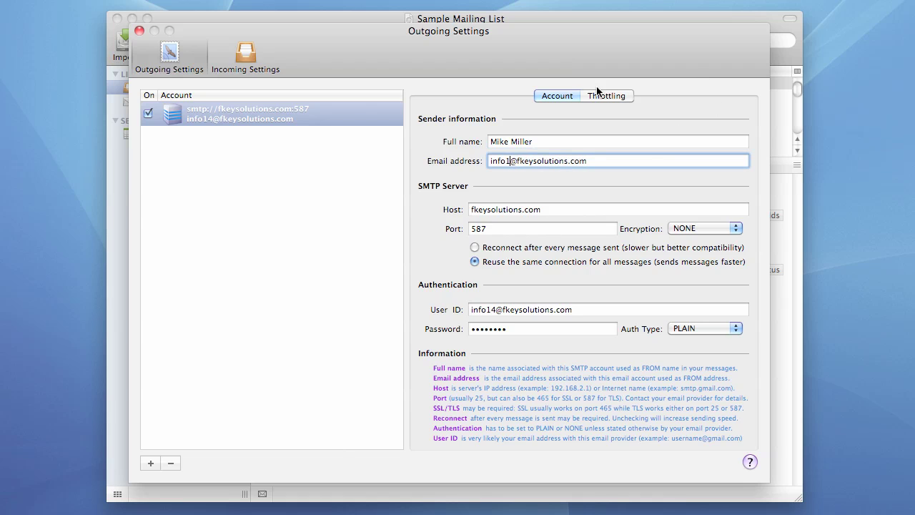
Step: Change the SMTP host to smtp.fkeysolutions.com by adding the smtp. prefix
left_click(472, 211)
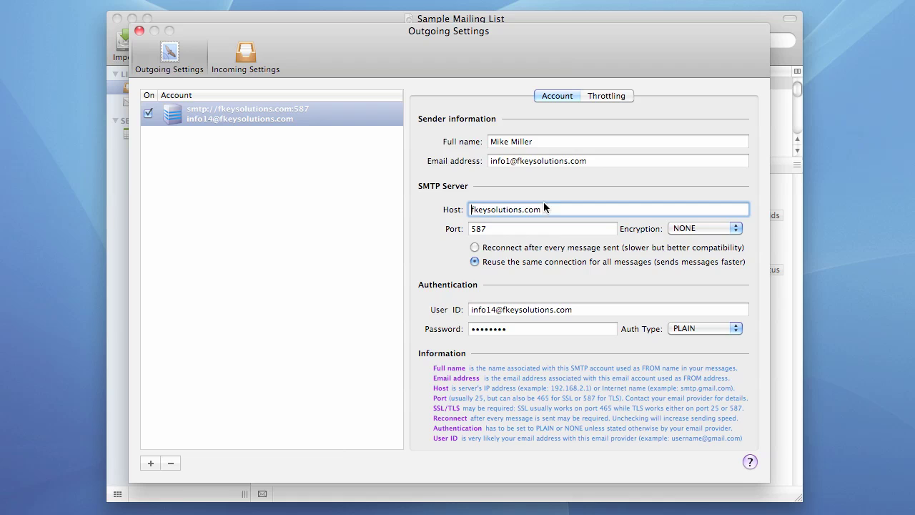
type("smtp.")
left_click(507, 229)
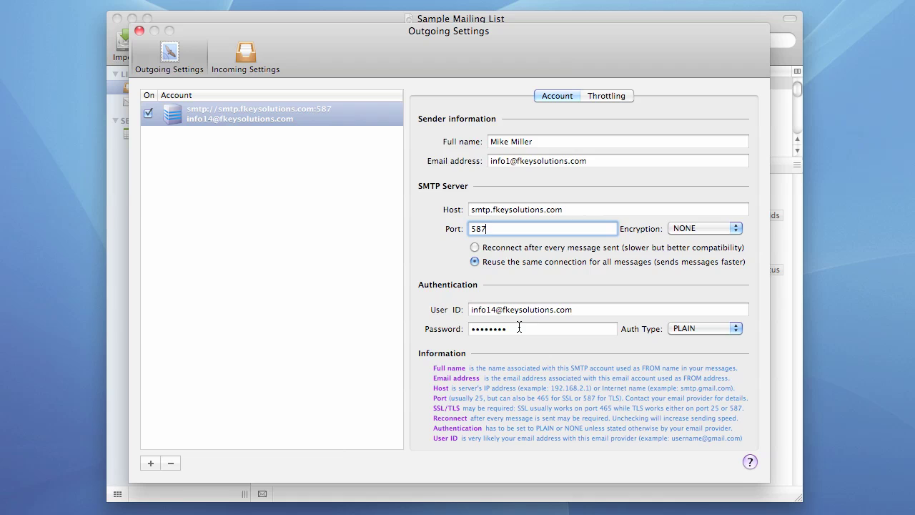
Step: Switch on sending throttling for the account, pausing 1 hour after every 100 messages
left_click(601, 96)
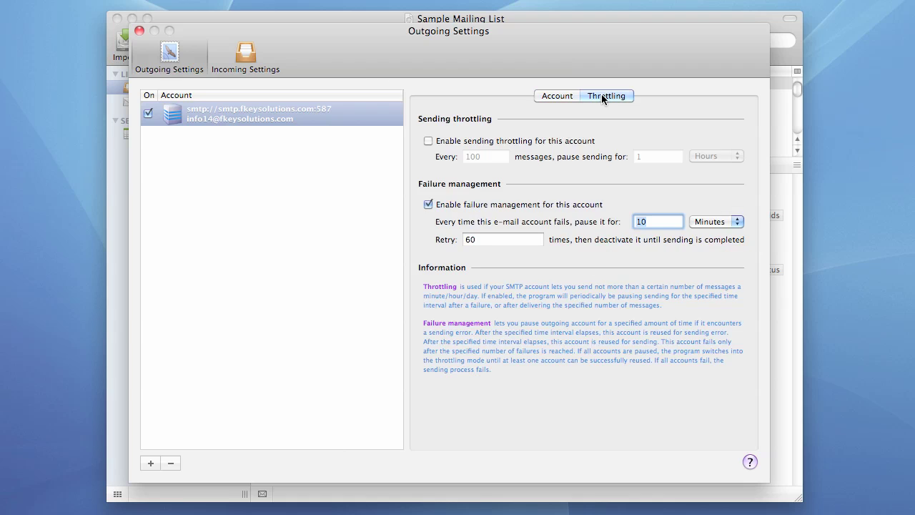
left_click(428, 142)
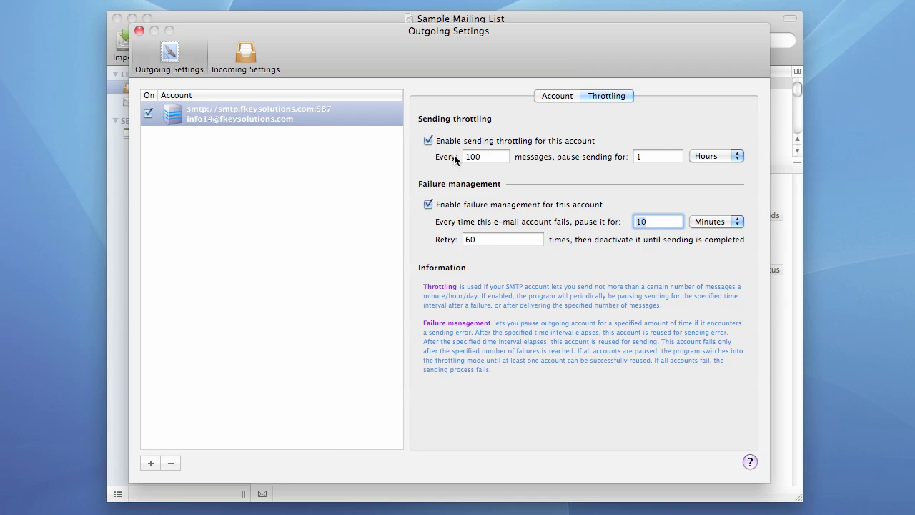
left_click(540, 100)
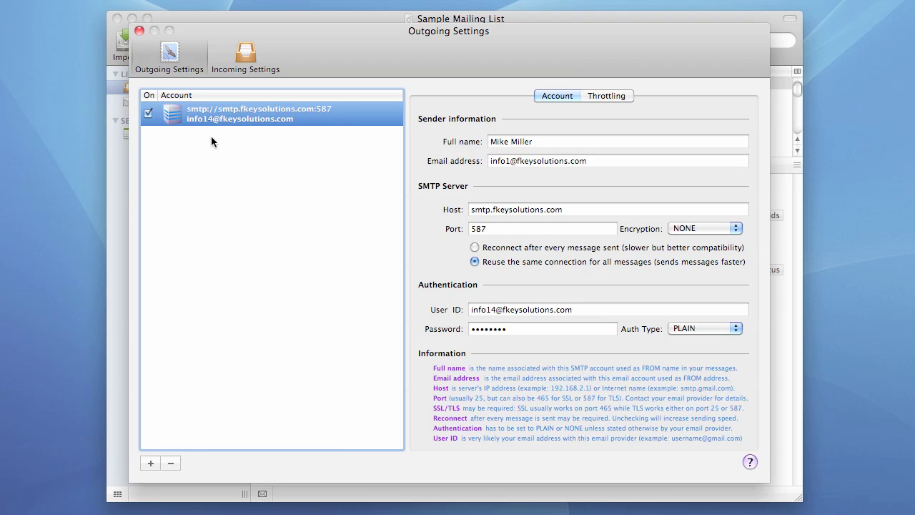
Step: Remove the selected SMTP account from the outgoing accounts list
left_click(171, 464)
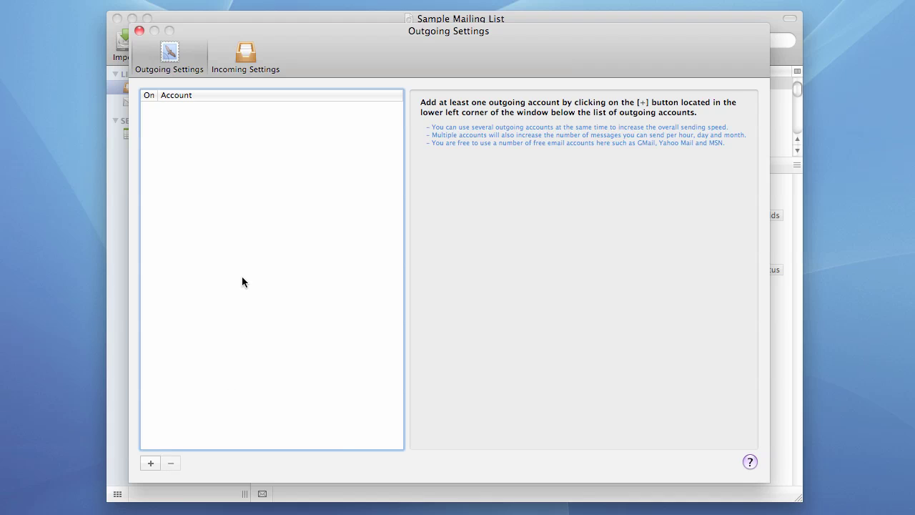